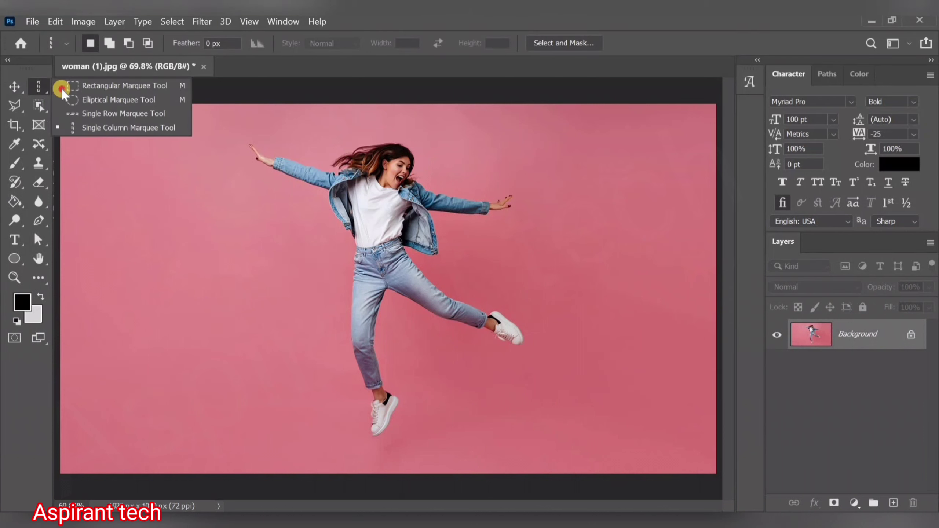
Step: Marquee a thin vertical strip from collar to jeans and copy it onto Layer 1
{"action": "left_click", "coordinate": [85, 85]}
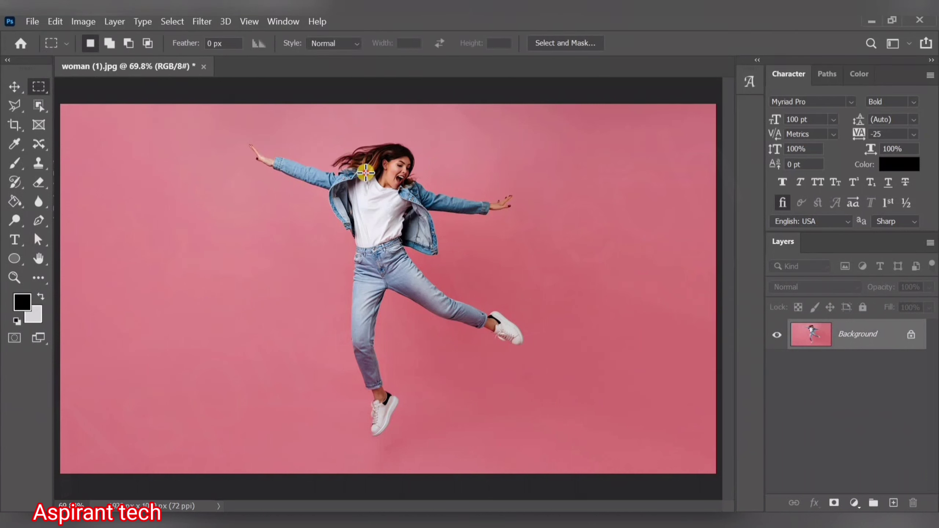
{"action": "left_click_drag", "start_coordinate": [368, 173], "coordinate": [363, 285]}
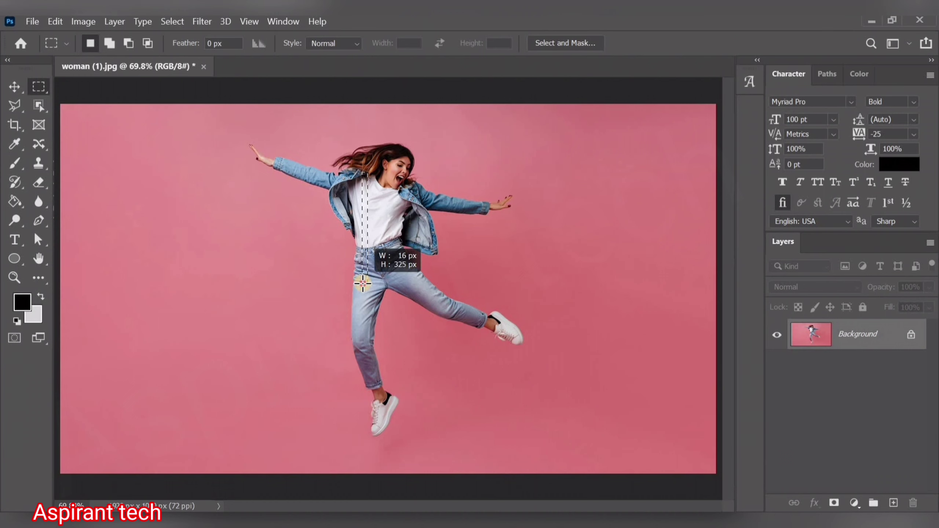
{"action": "left_click", "coordinate": [362, 283]}
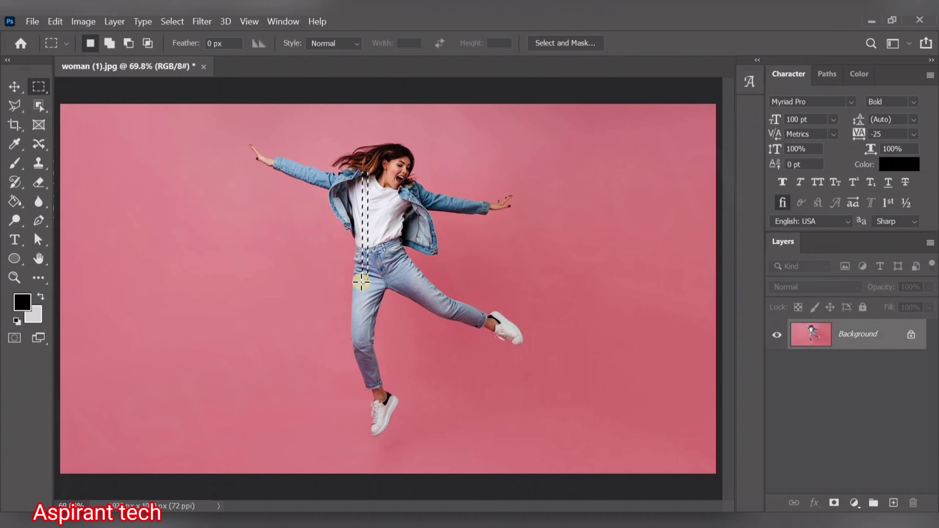
{"action": "left_click_drag", "start_coordinate": [362, 283], "coordinate": [363, 284]}
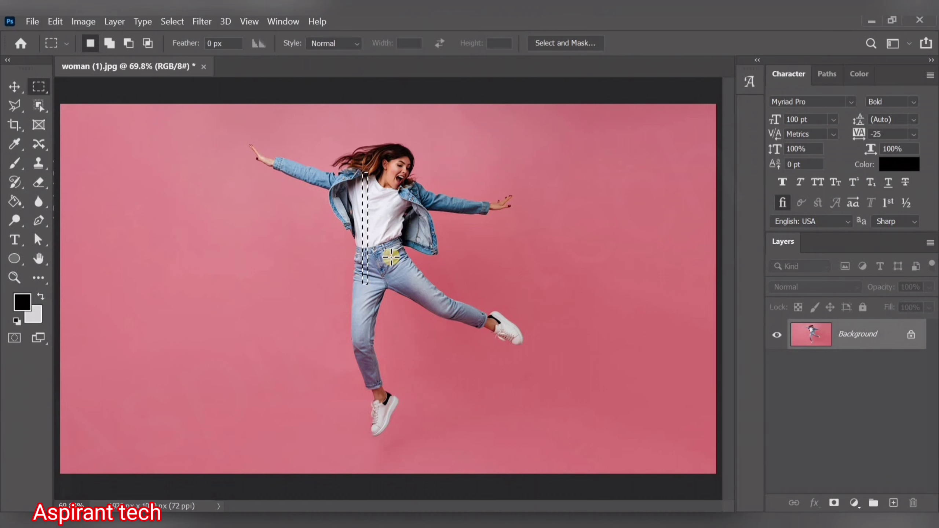
{"action": "key", "text": "ctrl+j"}
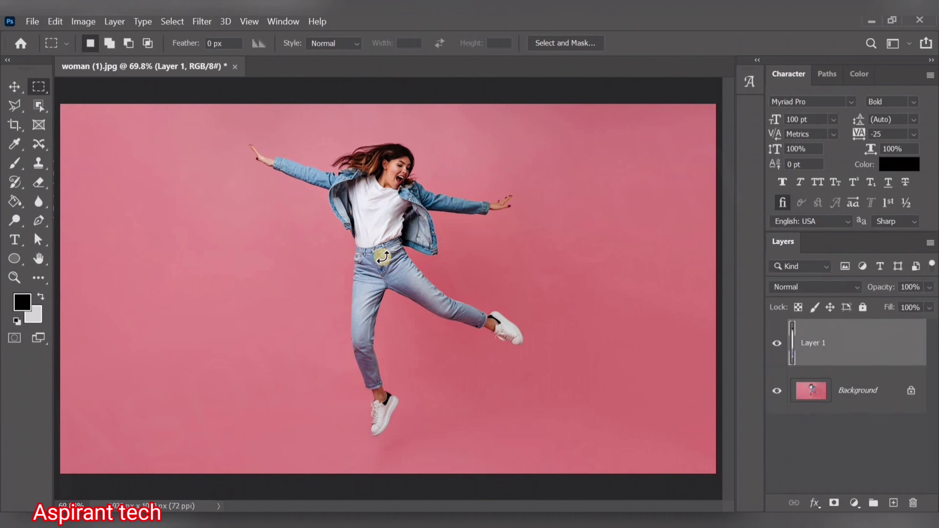
{"action": "key", "text": "ctrl+t"}
Step: Stretch Layer 1's strip horizontally across the full canvas width and commit the transform
{"action": "mouse_move", "coordinate": [366, 225]}
{"action": "left_mouse_down"}
{"action": "mouse_move", "coordinate": [682, 251]}
{"action": "mouse_move", "coordinate": [755, 246]}
{"action": "left_mouse_up"}
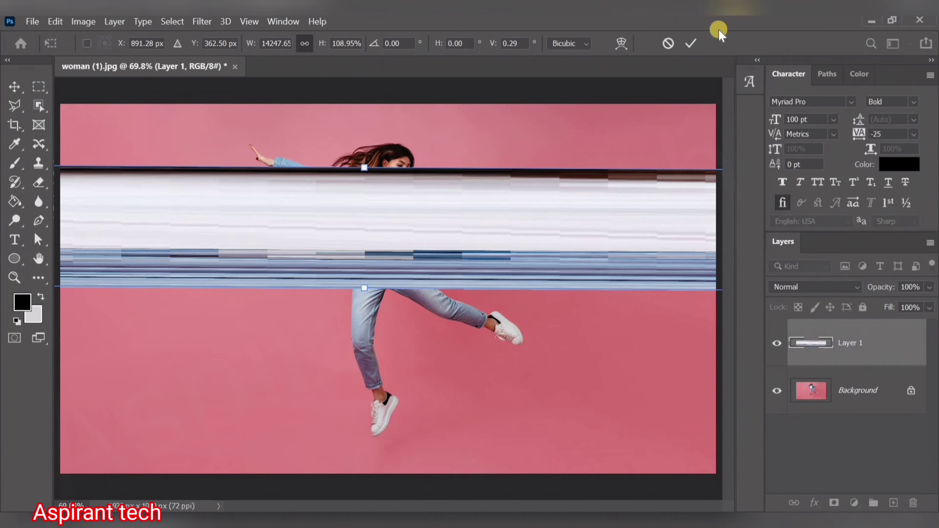
{"action": "left_click", "coordinate": [691, 43]}
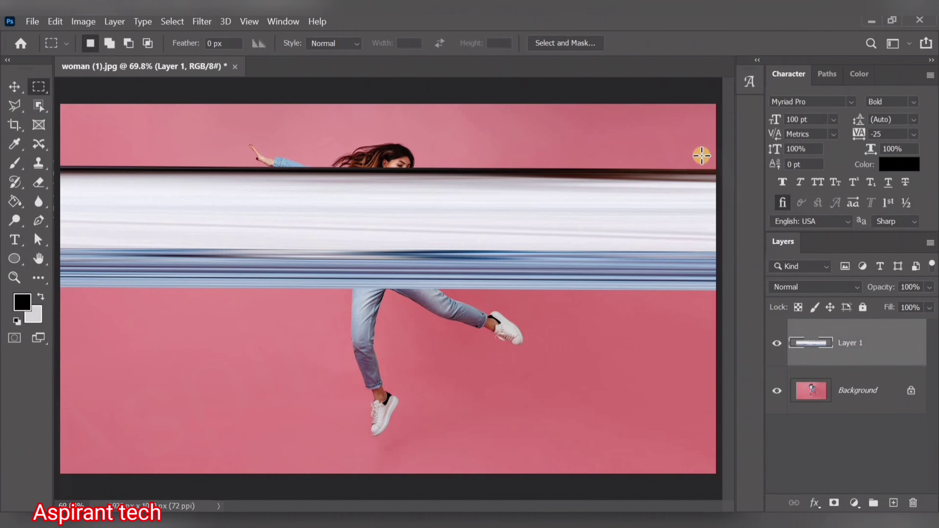
{"action": "left_click", "coordinate": [880, 402]}
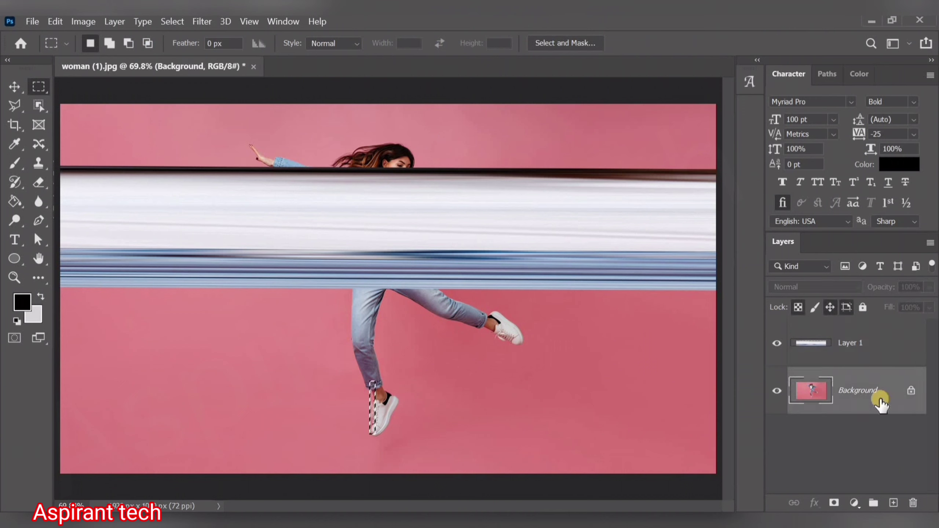
Step: Select a thin strip down the ankle and shoe and copy it onto Layer 2
{"action": "key", "text": "ctrl+d"}
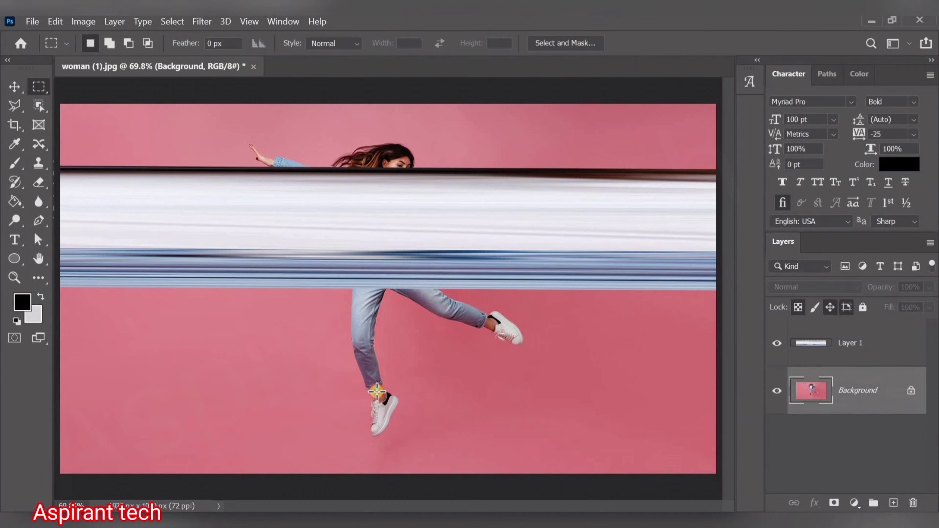
{"action": "left_click_drag", "start_coordinate": [378, 382], "coordinate": [376, 431]}
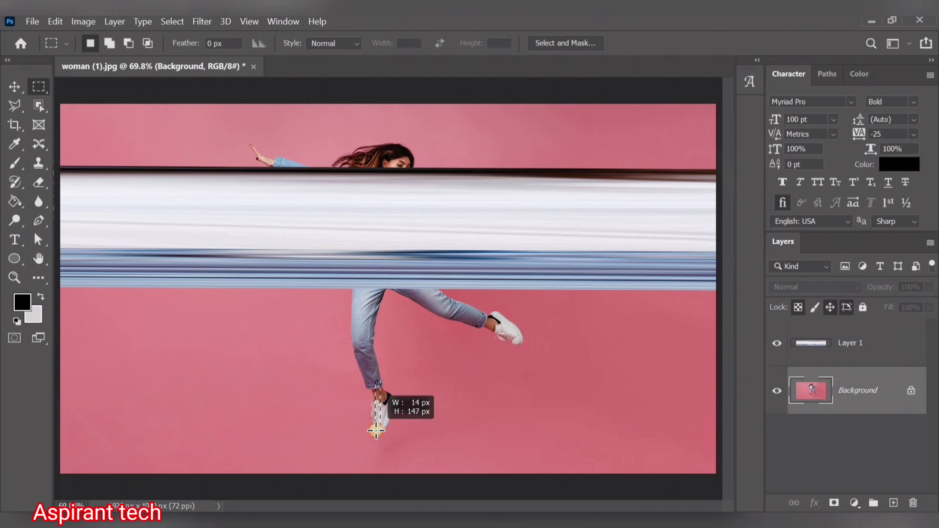
{"action": "left_click_drag", "start_coordinate": [376, 430], "coordinate": [375, 396]}
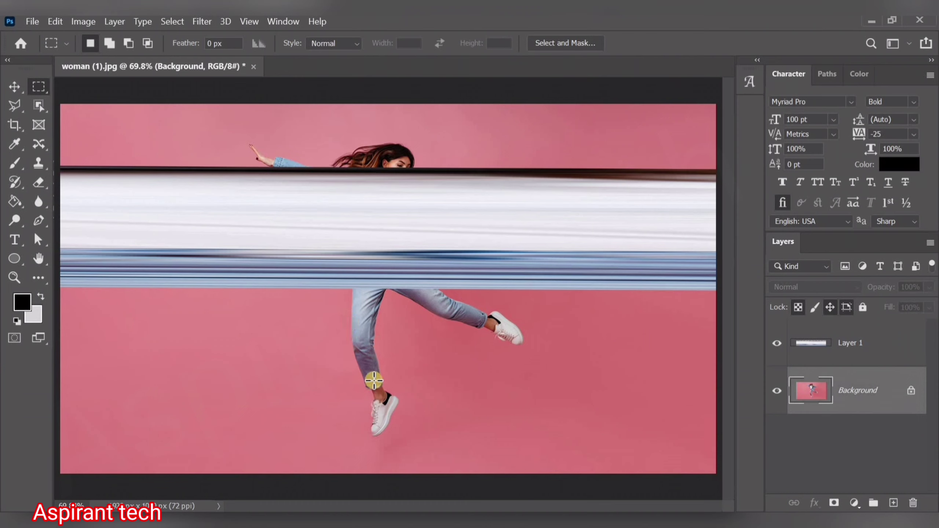
{"action": "left_click_drag", "start_coordinate": [376, 372], "coordinate": [382, 440]}
{"action": "key", "text": "ctrl+j"}
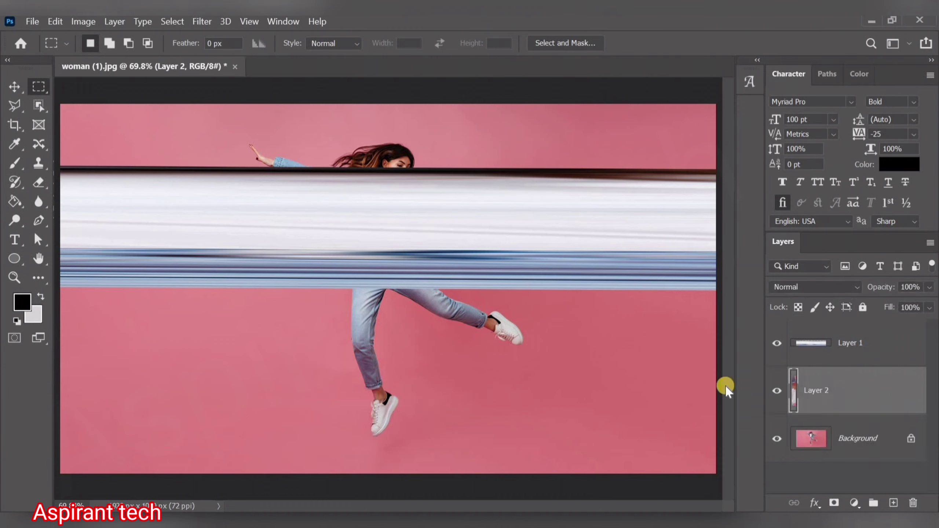
Step: Stretch Layer 2's ankle strip to full width and move it just below the first band
{"action": "key", "text": "ctrl+t"}
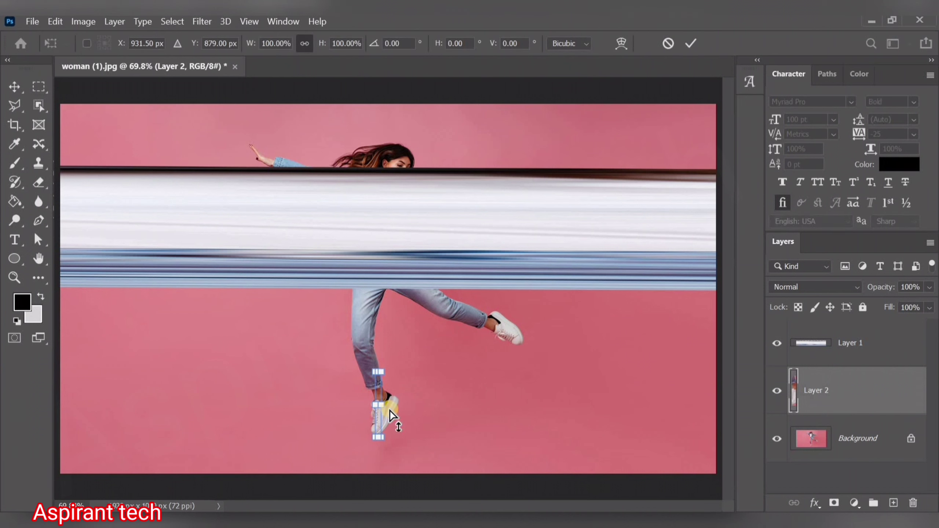
{"action": "left_click_drag", "start_coordinate": [391, 416], "coordinate": [755, 409]}
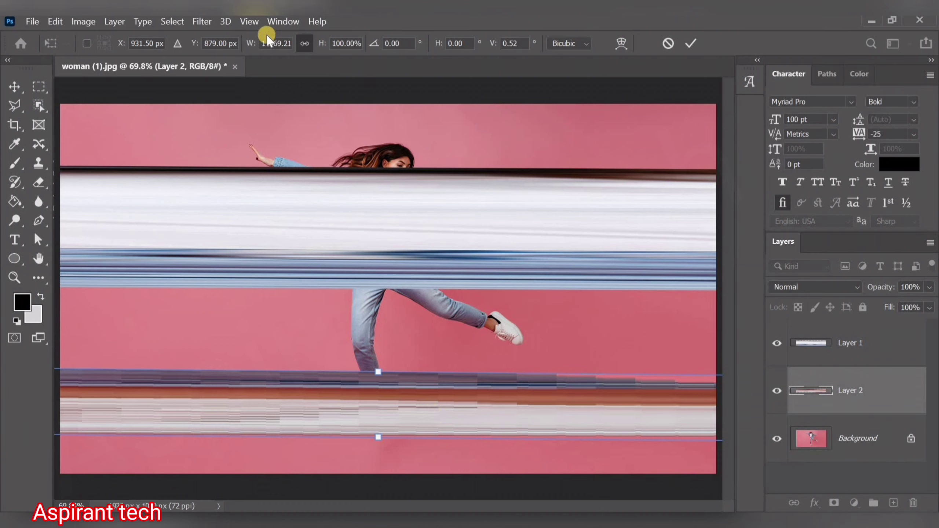
{"action": "left_click_drag", "start_coordinate": [378, 420], "coordinate": [377, 322]}
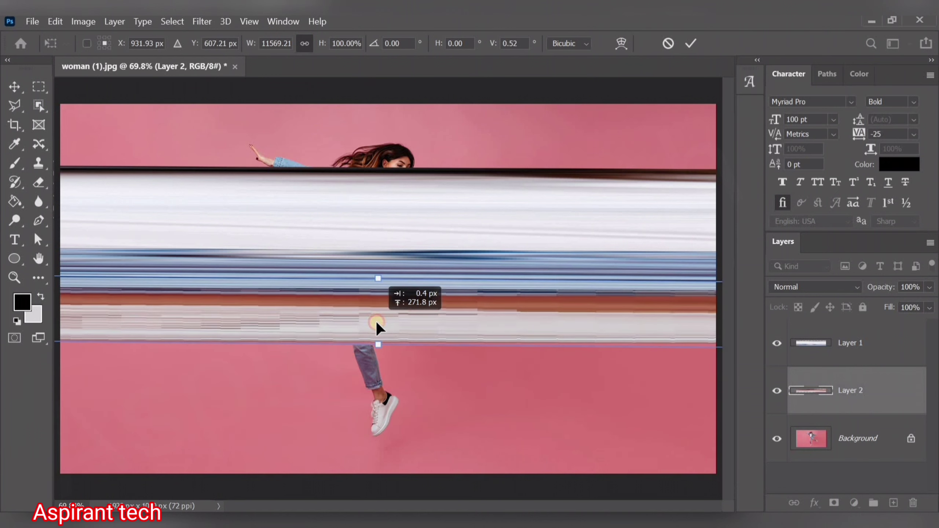
{"action": "left_click_drag", "start_coordinate": [376, 322], "coordinate": [376, 317]}
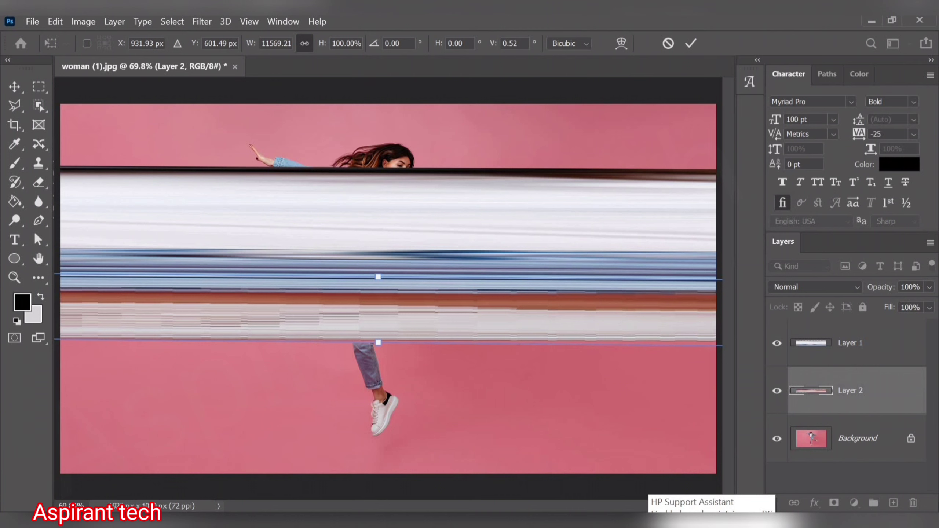
{"action": "left_click", "coordinate": [857, 352], "text": "shift"}
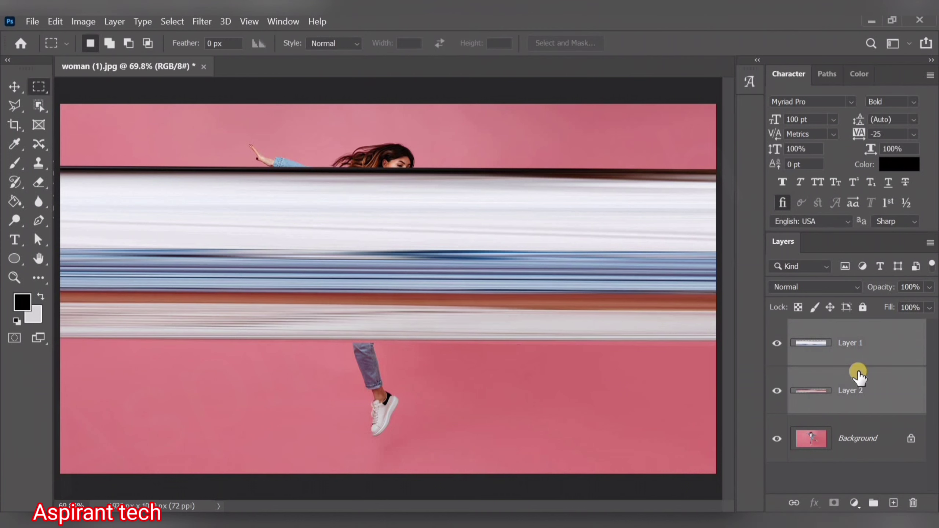
Step: Merge Layer 1 and Layer 2, then crop to the canvas with Select All and Image > Crop
{"action": "key", "text": "ctrl+e"}
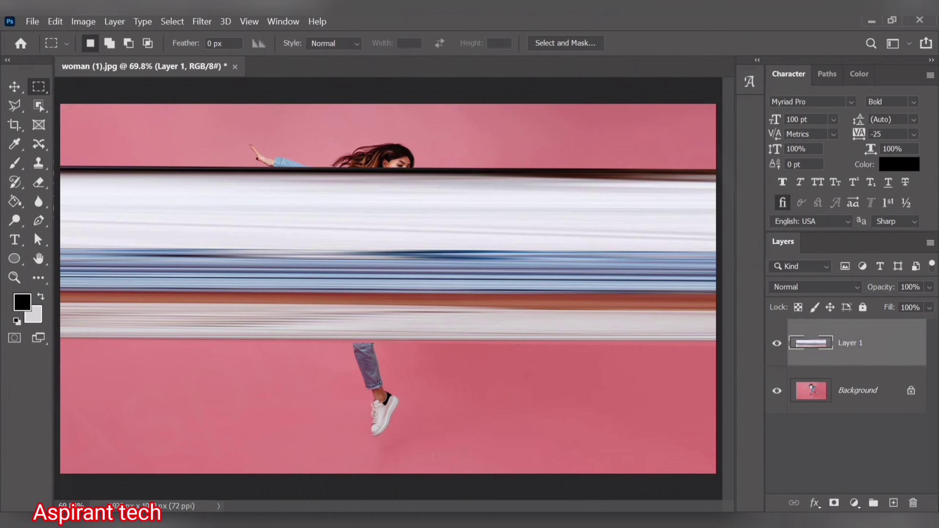
{"action": "left_click", "coordinate": [177, 19]}
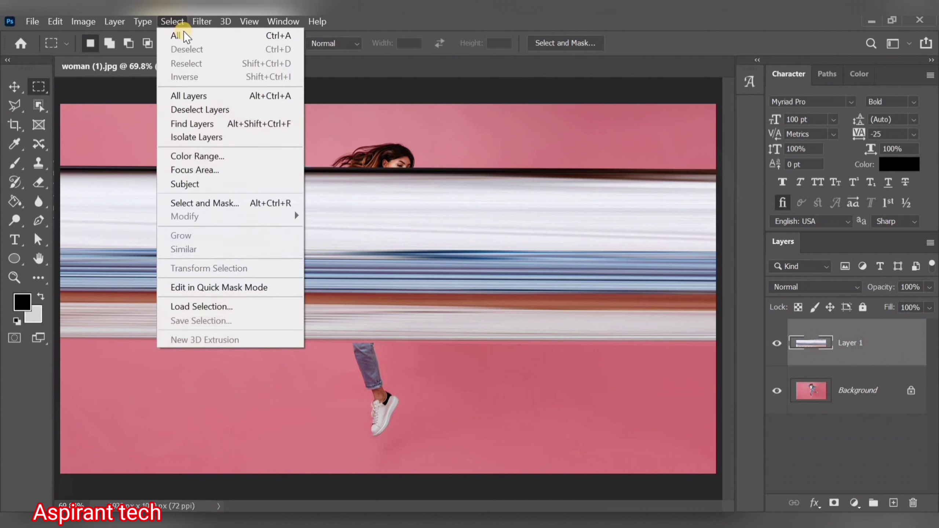
{"action": "left_click", "coordinate": [183, 34]}
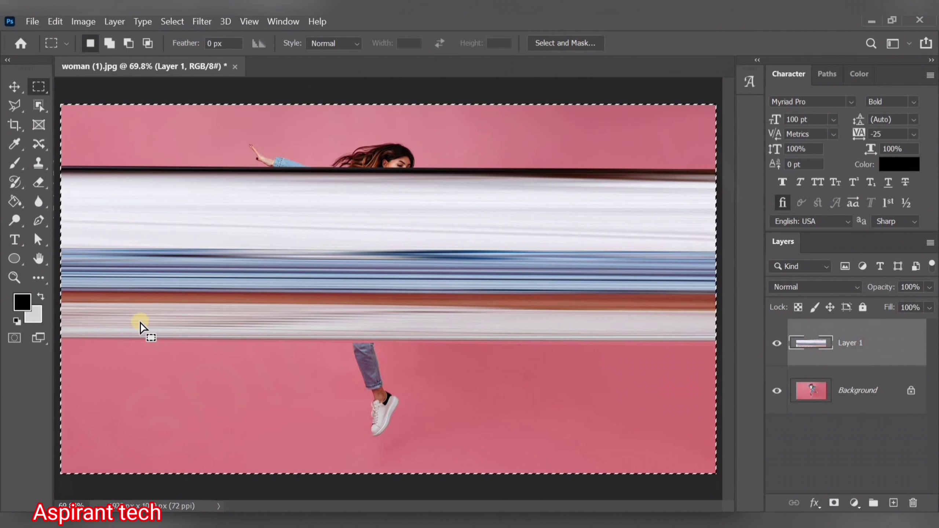
{"action": "left_click", "coordinate": [84, 21]}
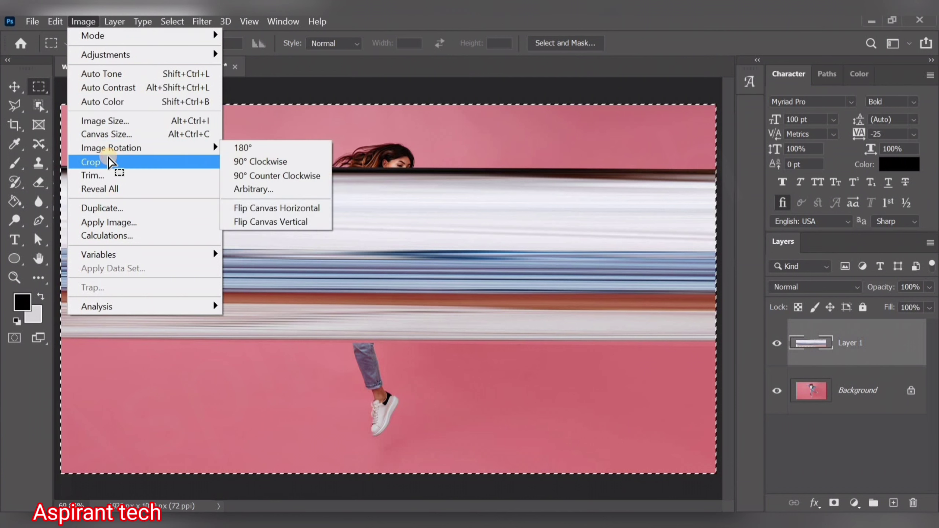
{"action": "left_click", "coordinate": [92, 161]}
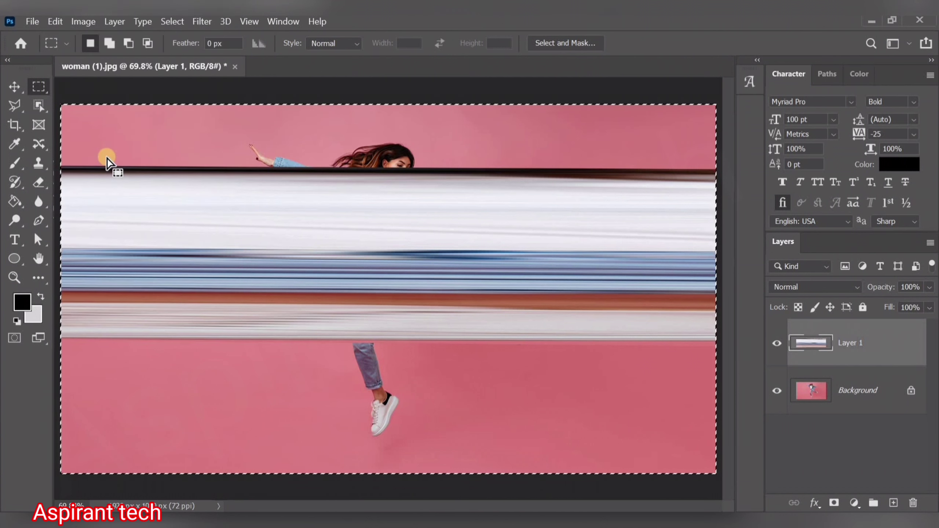
{"action": "left_click", "coordinate": [172, 21]}
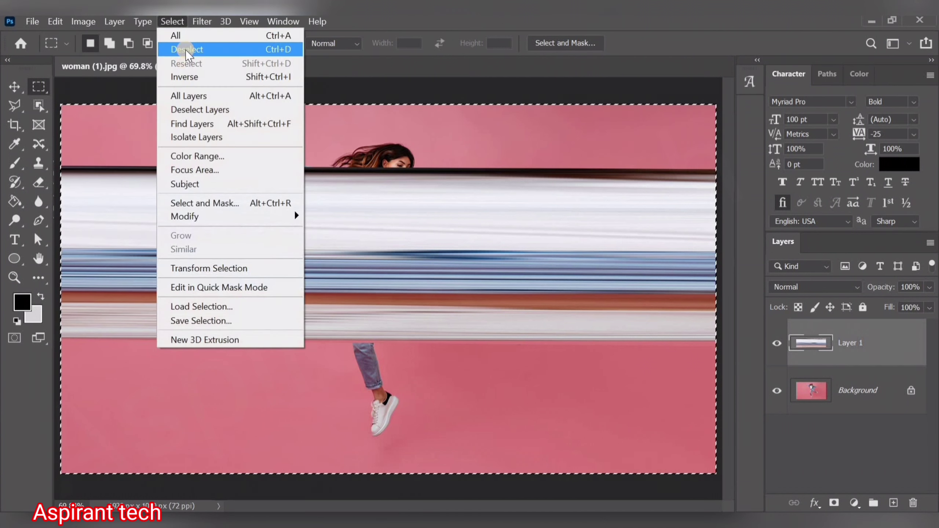
{"action": "left_click", "coordinate": [187, 50]}
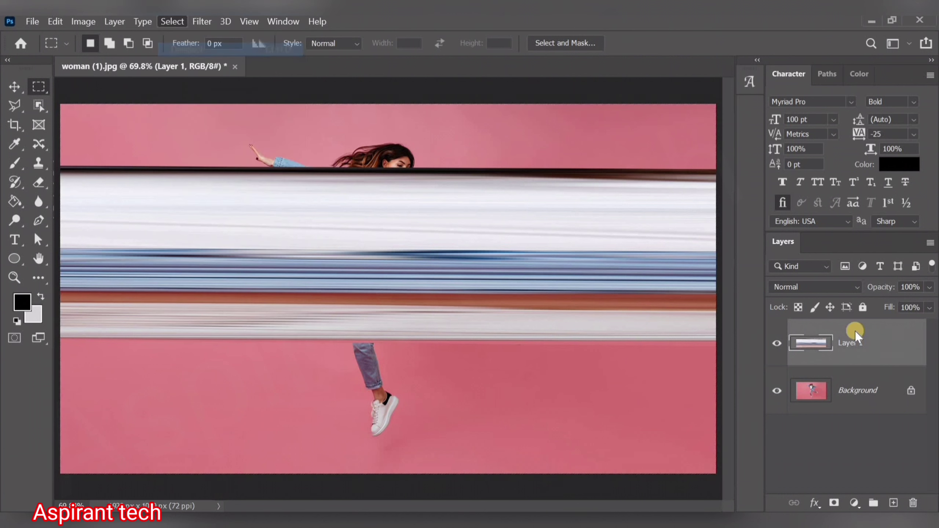
Step: Unlock Background as Layer 0, mask the woman via Select Subject, and move the streaks below her
{"action": "left_click", "coordinate": [863, 396]}
{"action": "double_click", "coordinate": [865, 398]}
{"action": "left_click", "coordinate": [172, 21]}
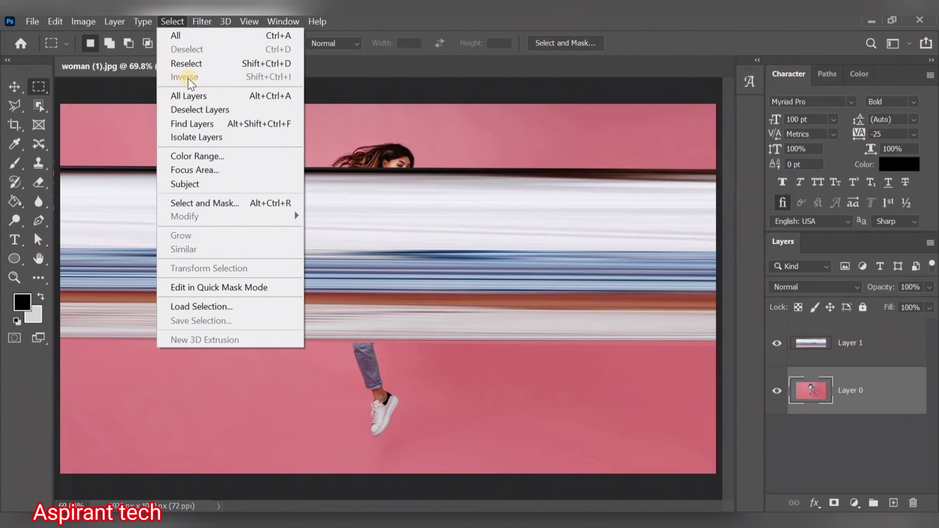
{"action": "left_click", "coordinate": [201, 185]}
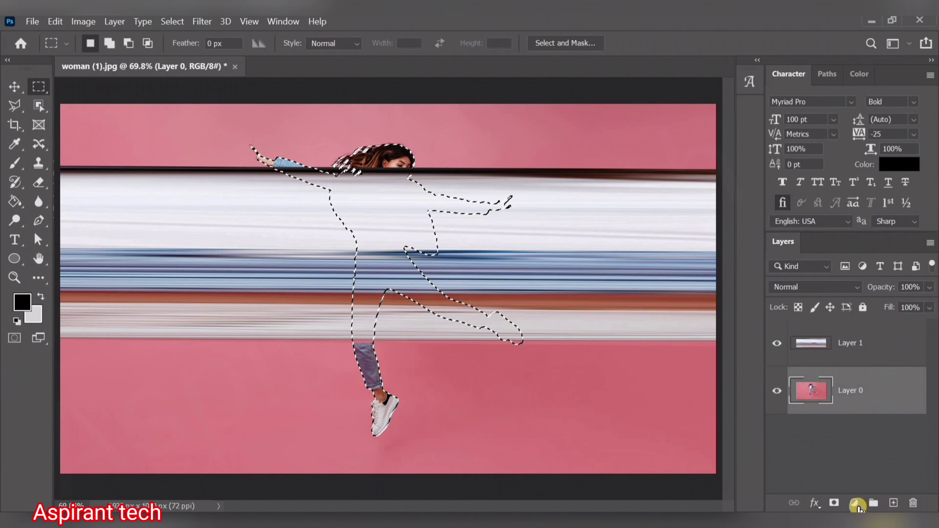
{"action": "left_click", "coordinate": [835, 504]}
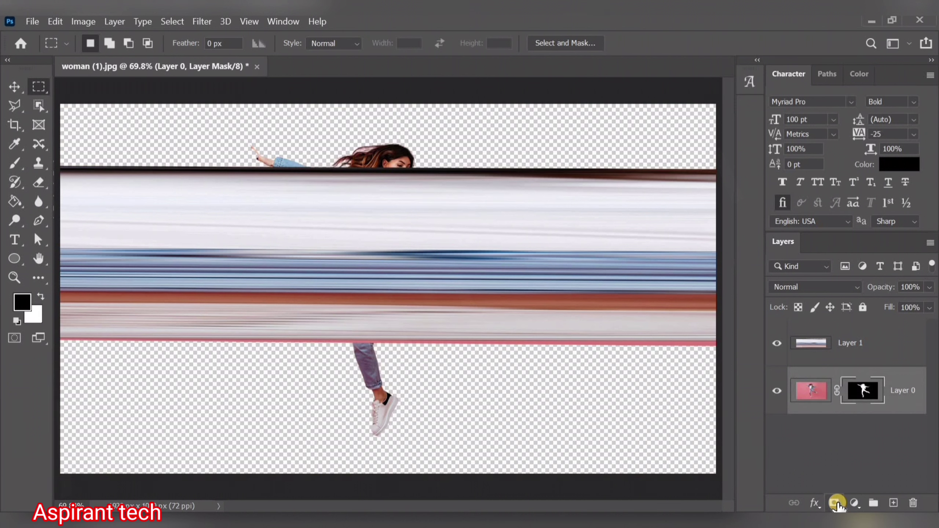
{"action": "left_click_drag", "start_coordinate": [860, 352], "coordinate": [879, 414]}
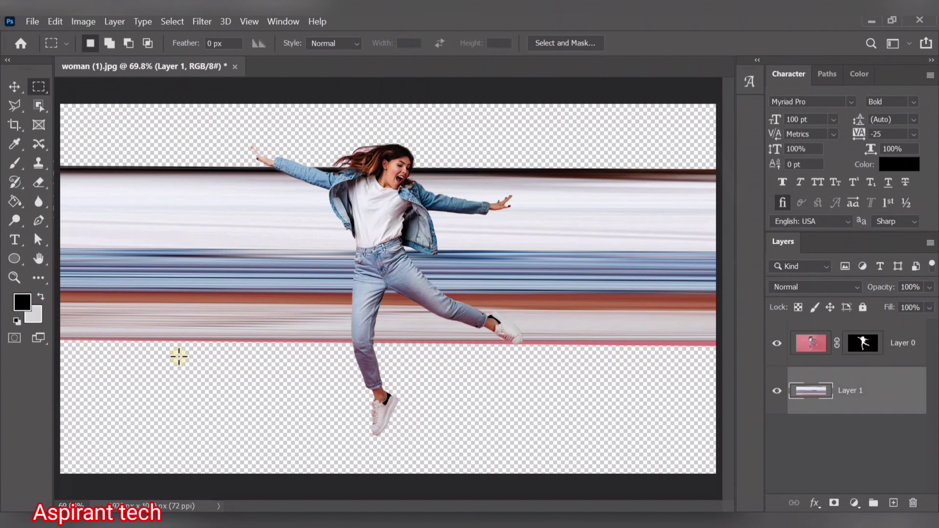
Step: Add a pink Solid Color fill layer and place it beneath the streaks layer
{"action": "left_click", "coordinate": [854, 503]}
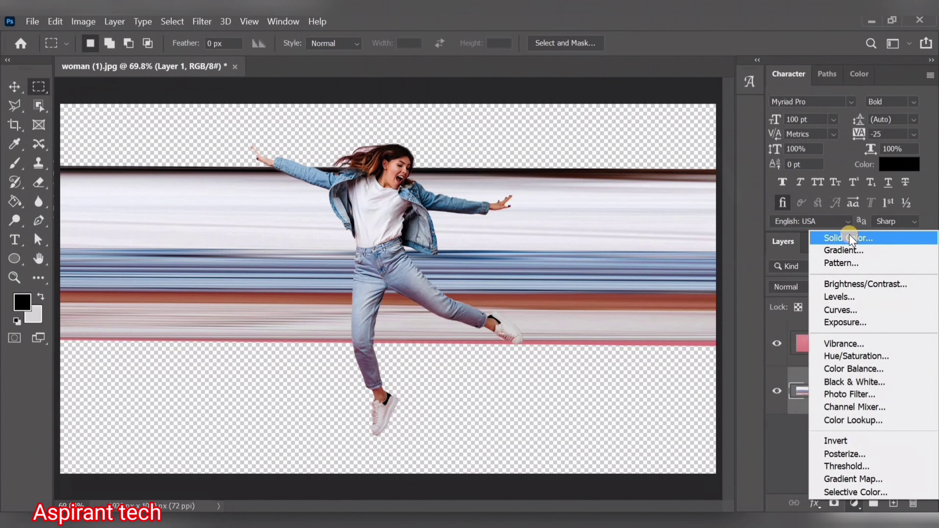
{"action": "left_click", "coordinate": [850, 239]}
{"action": "left_click", "coordinate": [662, 176]}
{"action": "key", "text": "Return"}
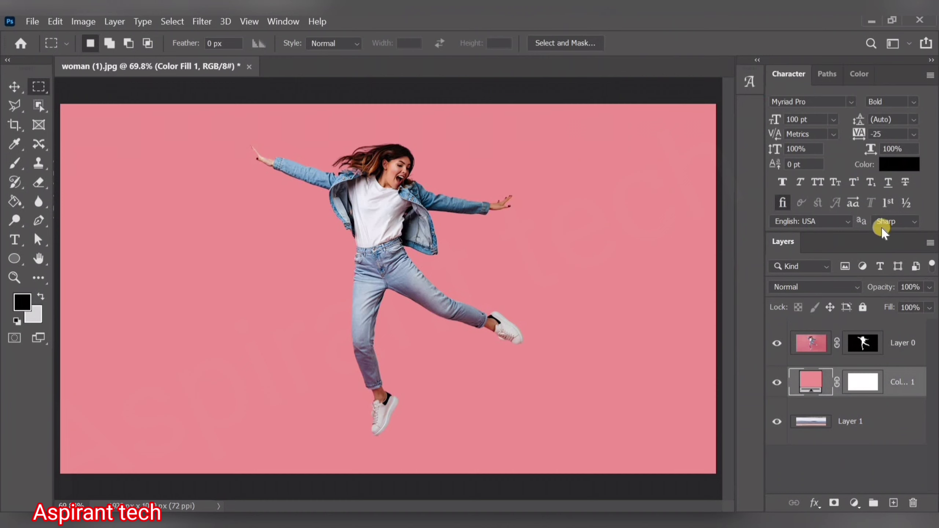
{"action": "left_click_drag", "start_coordinate": [905, 385], "coordinate": [906, 444]}
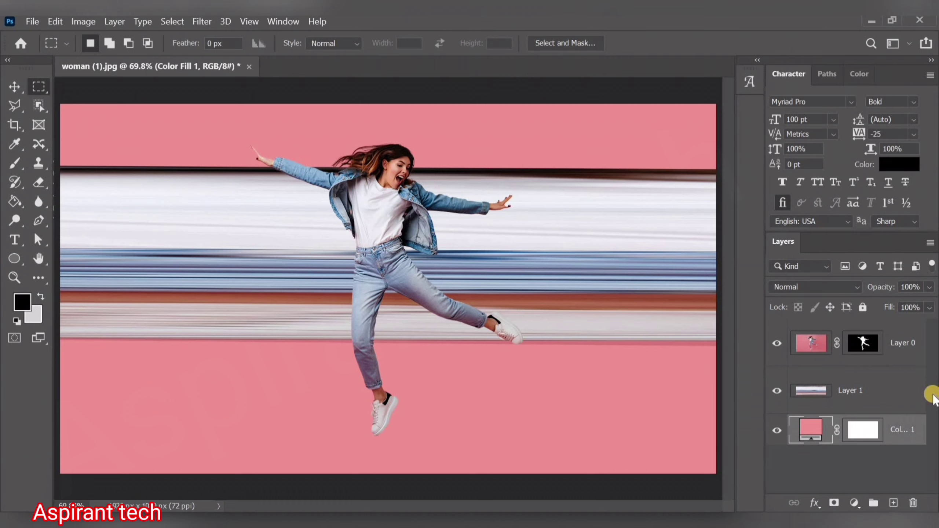
Step: Apply Polar Coordinates (Rectangular to Polar) to Layer 1, bending the streaks into rings
{"action": "left_click", "coordinate": [931, 394]}
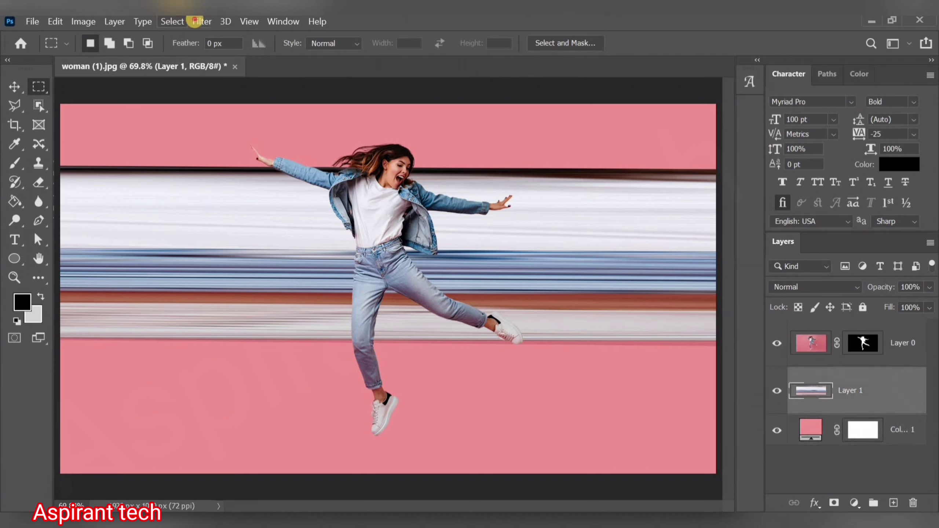
{"action": "left_click", "coordinate": [202, 21]}
{"action": "mouse_move", "coordinate": [279, 202]}
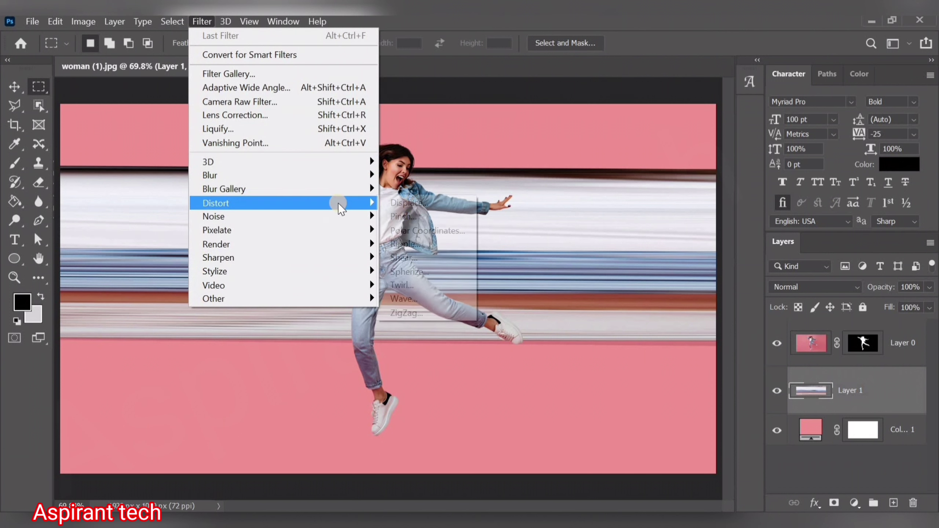
{"action": "left_click", "coordinate": [412, 227]}
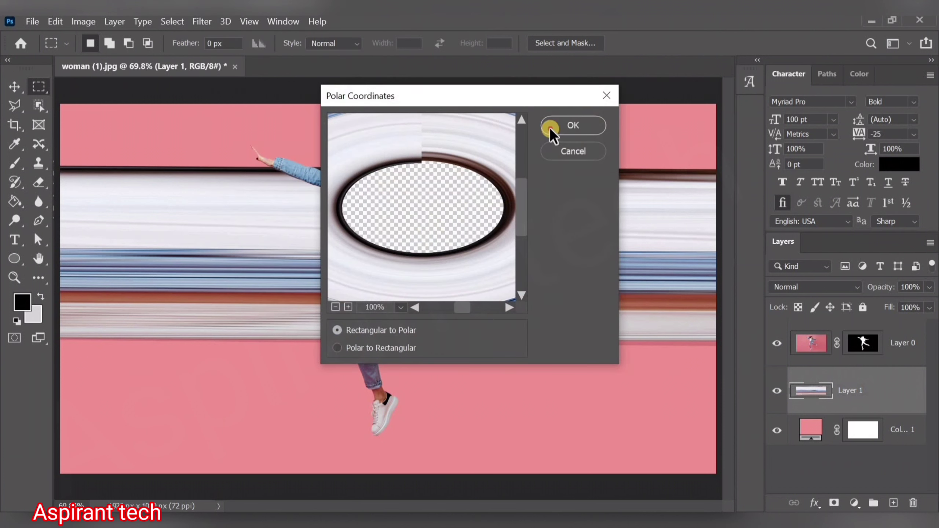
{"action": "left_click", "coordinate": [550, 127]}
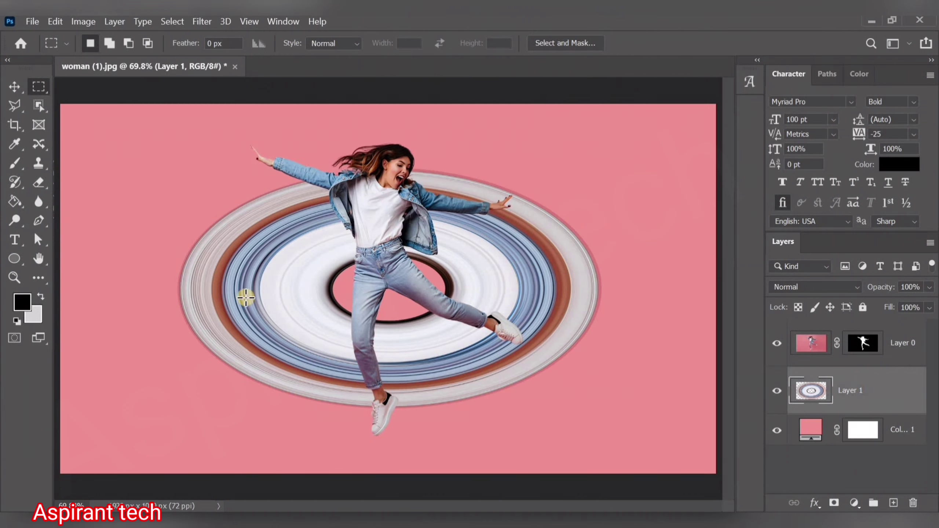
Step: Free Transform the rings narrower and taller, then commit
{"action": "key", "text": "ctrl+t"}
{"action": "left_click_drag", "start_coordinate": [439, 264], "coordinate": [438, 261]}
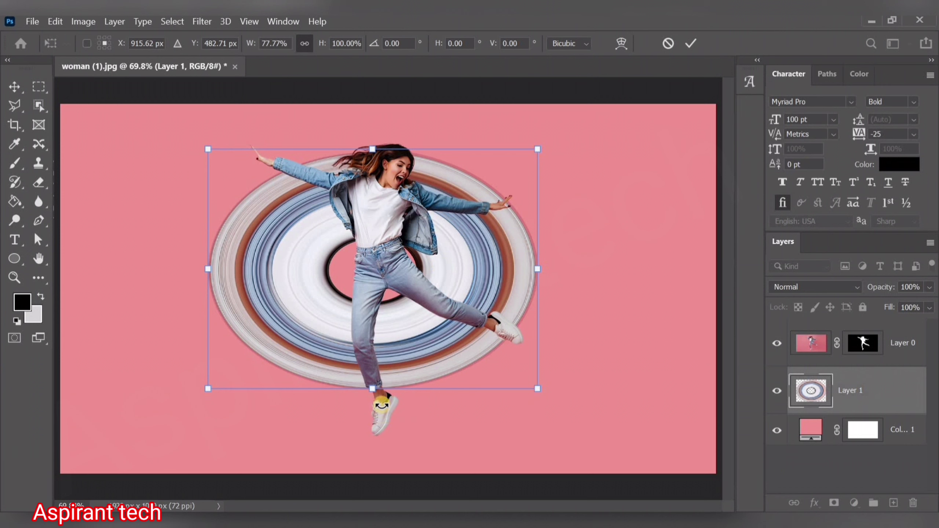
{"action": "left_click_drag", "start_coordinate": [376, 388], "coordinate": [382, 441]}
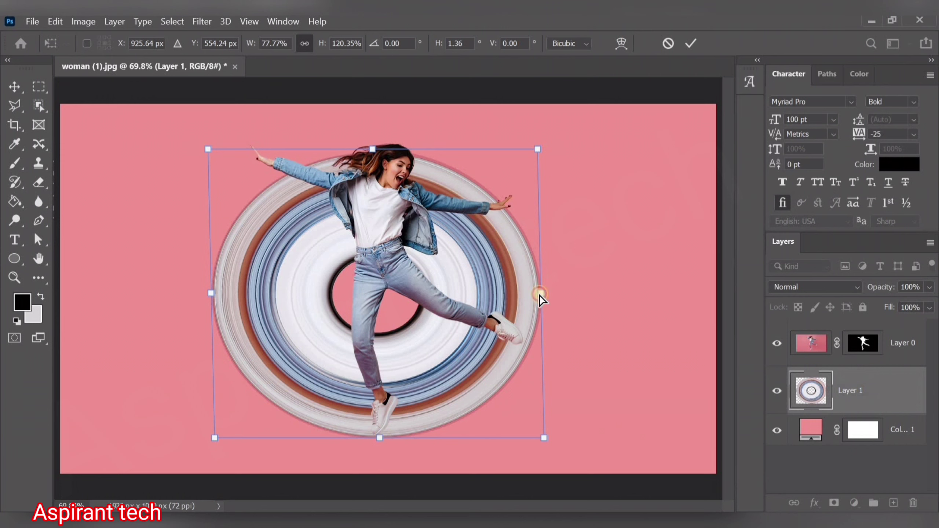
{"action": "left_click_drag", "start_coordinate": [539, 295], "coordinate": [533, 295]}
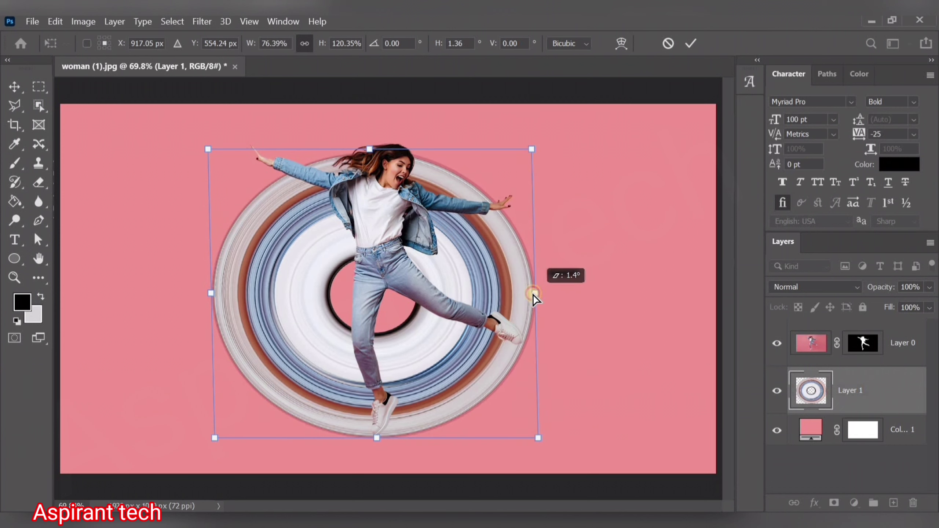
{"action": "key", "text": "Return"}
Step: Add a mask to Layer 1 and paint out the rings over her hair with a 183 px brush
{"action": "left_click", "coordinate": [834, 502]}
{"action": "left_click", "coordinate": [15, 163]}
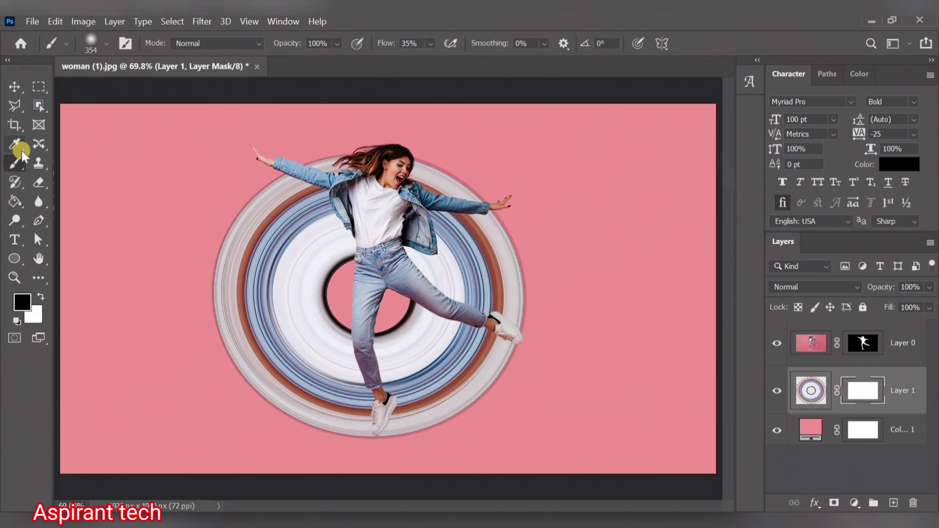
{"action": "left_click", "coordinate": [104, 43]}
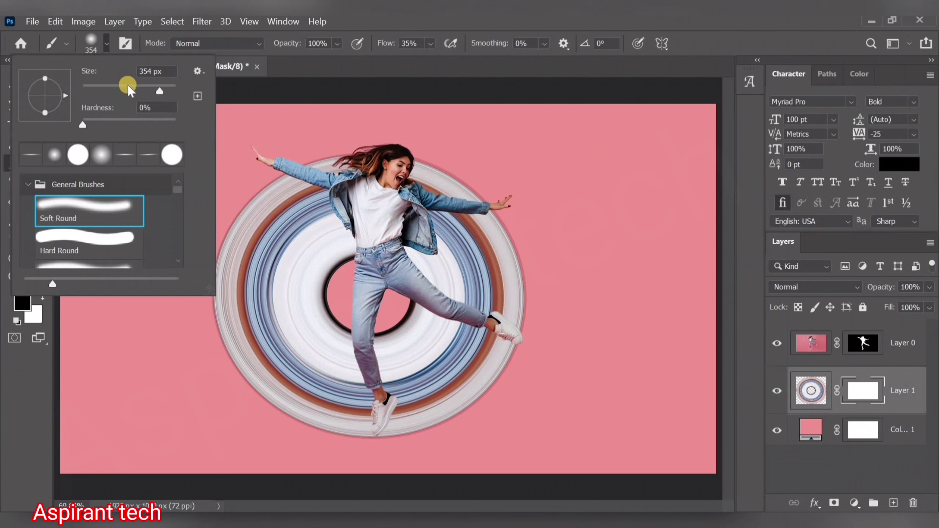
{"action": "left_click", "coordinate": [147, 86]}
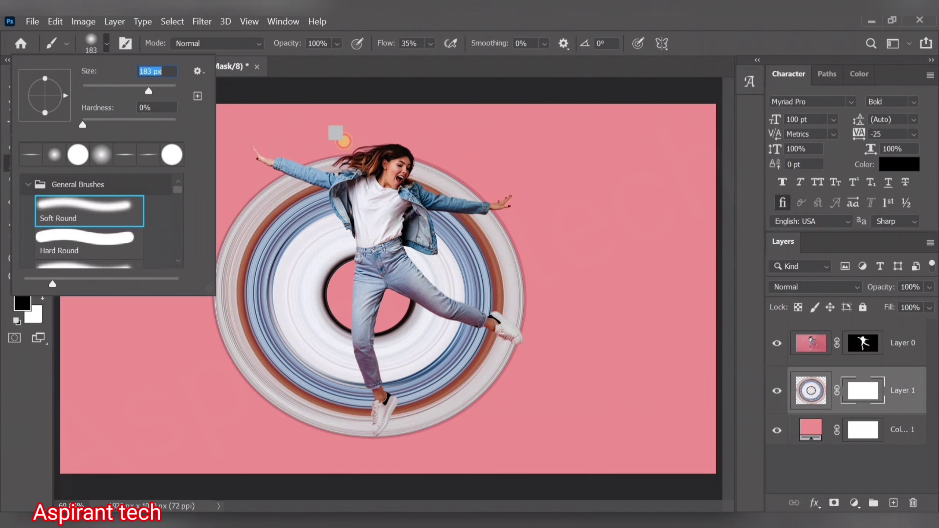
{"action": "key", "text": "shift+0"}
{"action": "left_click_drag", "start_coordinate": [315, 146], "coordinate": [432, 154]}
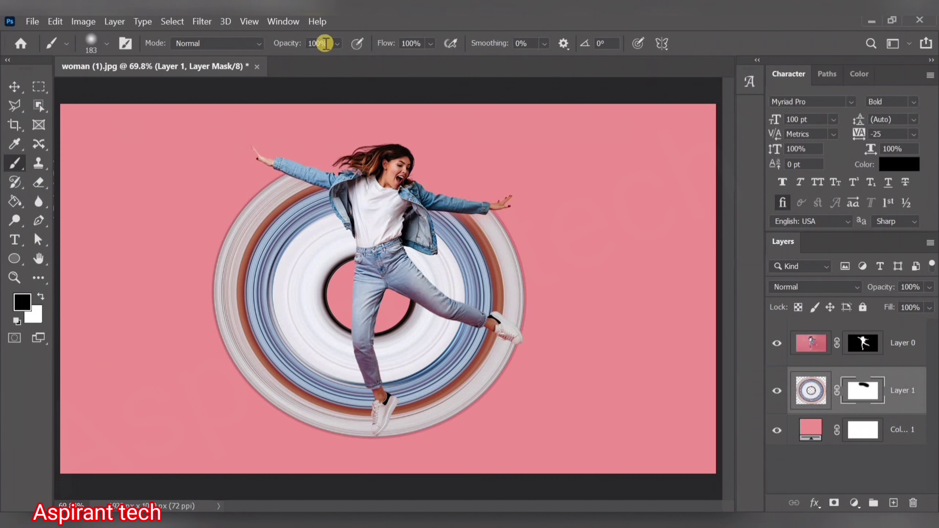
Step: Add a Drop Shadow layer effect to the woman's Layer 0
{"action": "left_click", "coordinate": [811, 343]}
{"action": "left_click", "coordinate": [815, 503]}
{"action": "left_click", "coordinate": [829, 496]}
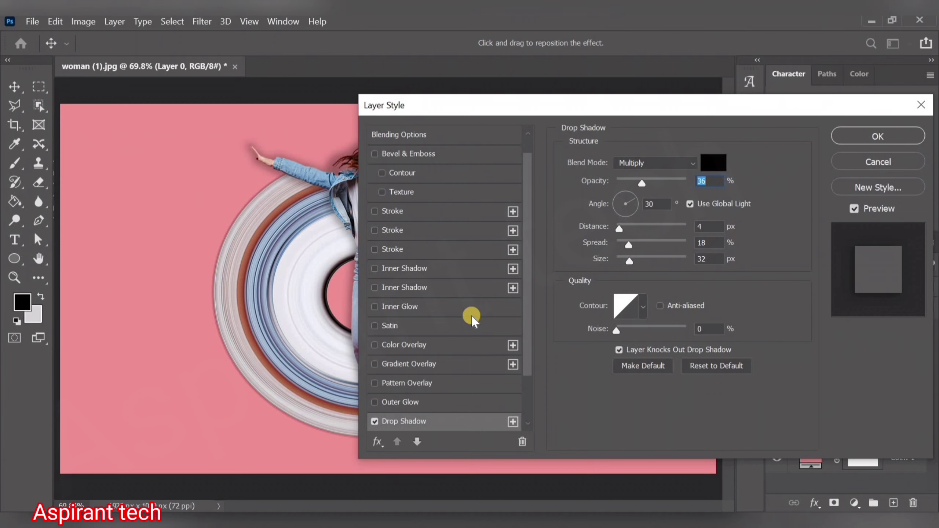
Step: Set Drop Shadow opacity 27%, angle 29°, distance 10 px, spread 0, size 10 px, and confirm
{"action": "left_click", "coordinate": [662, 204]}
{"action": "key", "text": "Down"}
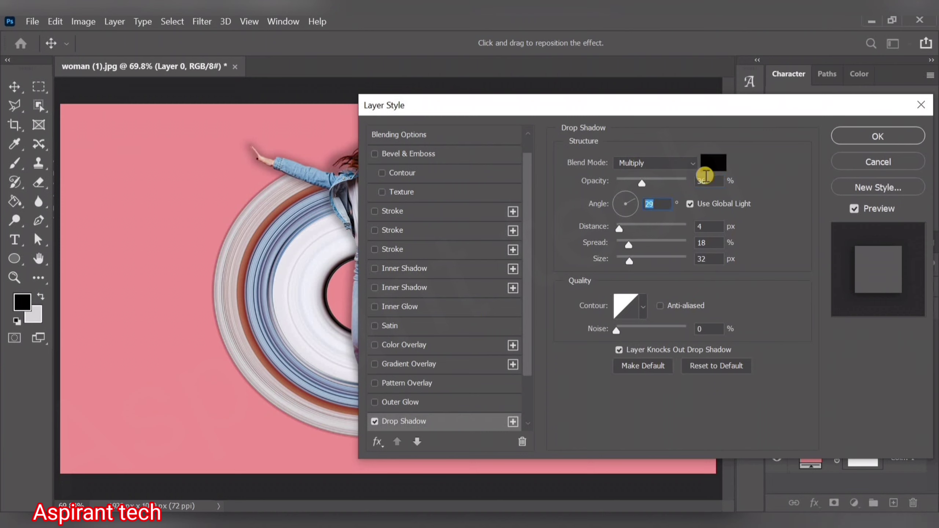
{"action": "double_click", "coordinate": [709, 181]}
{"action": "key", "text": "Down"}
{"action": "key", "text": "Down"}
{"action": "key", "text": "Down"}
{"action": "key", "text": "Down"}
{"action": "key", "text": "Down"}
{"action": "key", "text": "Down"}
{"action": "key", "text": "Down"}
{"action": "key", "text": "Down"}
{"action": "key", "text": "Down"}
{"action": "left_click", "coordinate": [709, 242]}
{"action": "key", "text": "Down"}
{"action": "key", "text": "Down"}
{"action": "key", "text": "Down"}
{"action": "key", "text": "Down"}
{"action": "key", "text": "Down"}
{"action": "key", "text": "Down"}
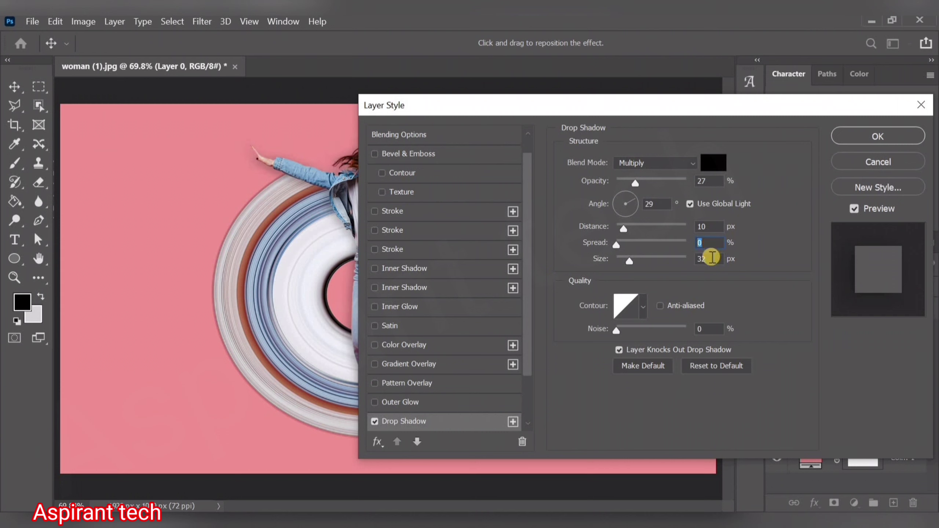
{"action": "key", "text": "Tab"}
{"action": "key", "text": "Down"}
{"action": "key", "text": "Down"}
{"action": "key", "text": "Down"}
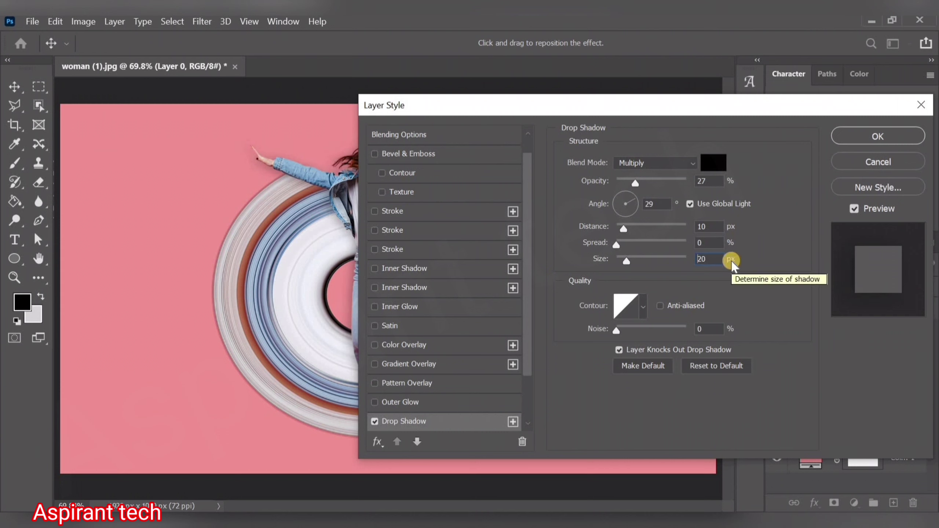
{"action": "key", "text": "Down"}
{"action": "key", "text": "Down"}
{"action": "key", "text": "Down"}
{"action": "key", "text": "Down"}
{"action": "key", "text": "Down"}
{"action": "key", "text": "Down"}
{"action": "key", "text": "Down"}
{"action": "key", "text": "Down"}
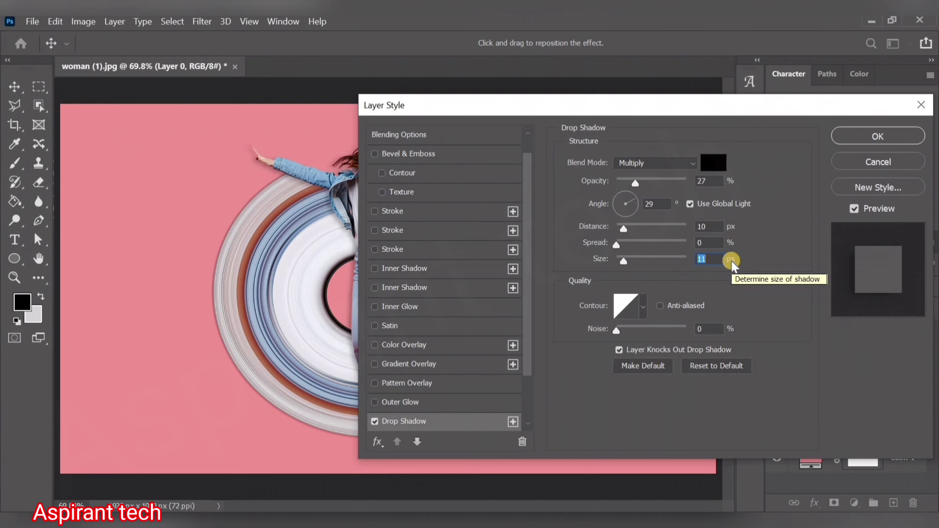
{"action": "key", "text": "Down"}
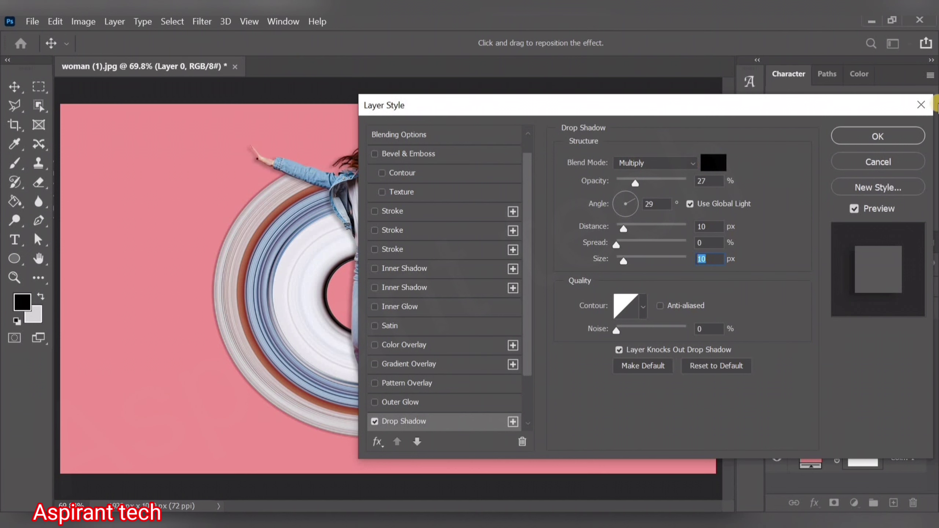
{"action": "left_click", "coordinate": [882, 137]}
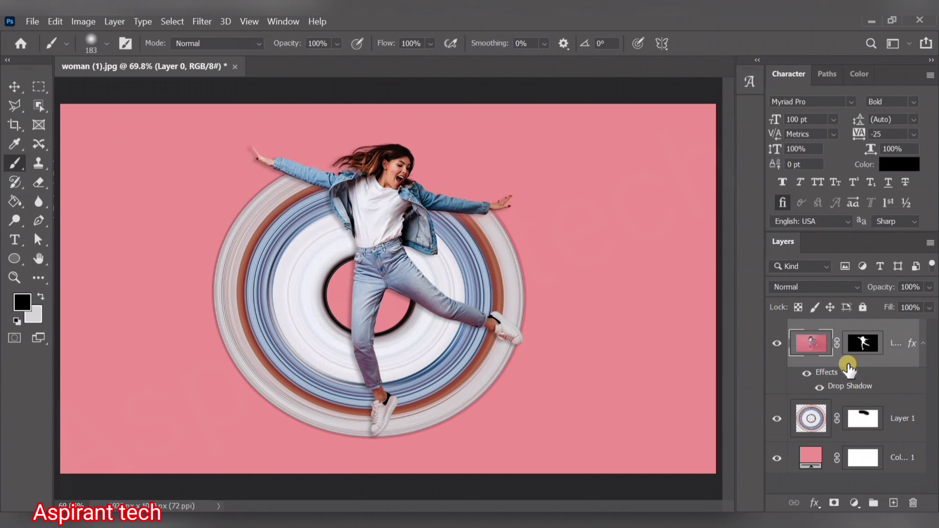
Step: On a new layer above Color Fill 1, paint a flattened soft black stroke under her feet
{"action": "left_click", "coordinate": [865, 458]}
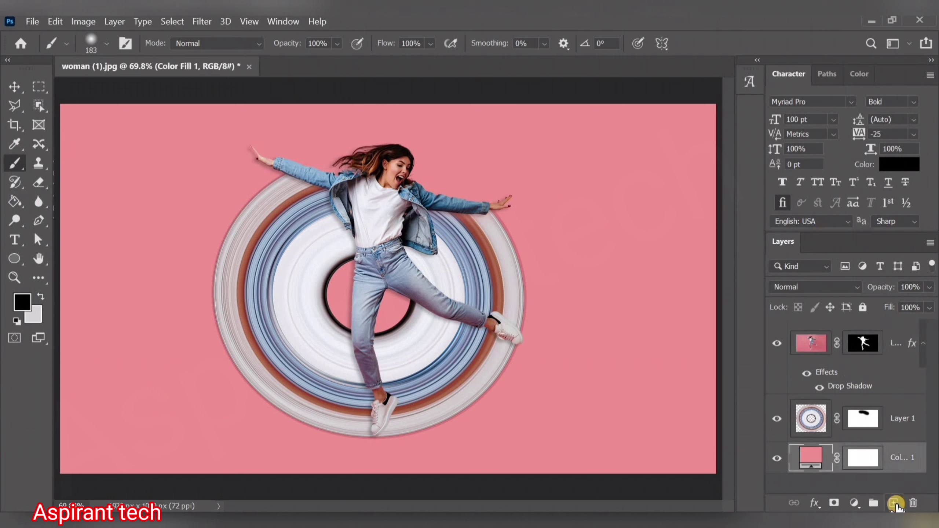
{"action": "left_click", "coordinate": [894, 503]}
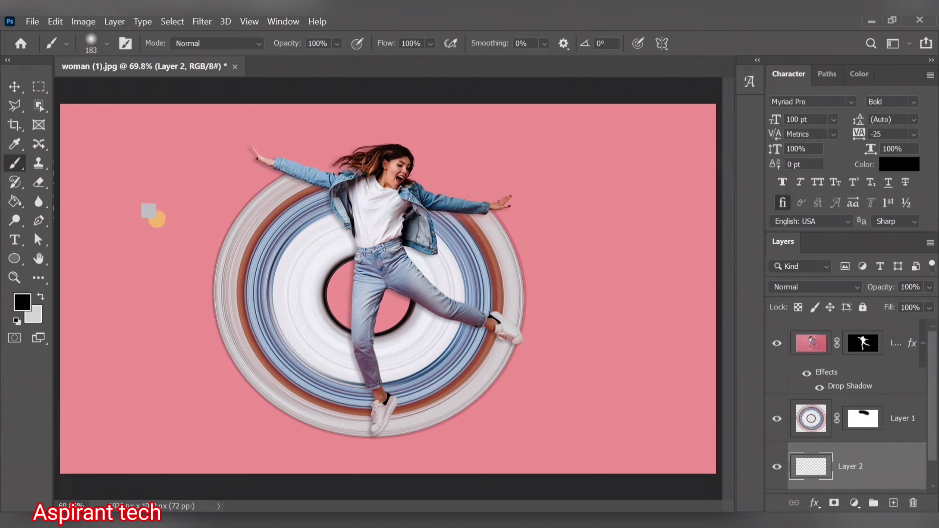
{"action": "left_click", "coordinate": [108, 42]}
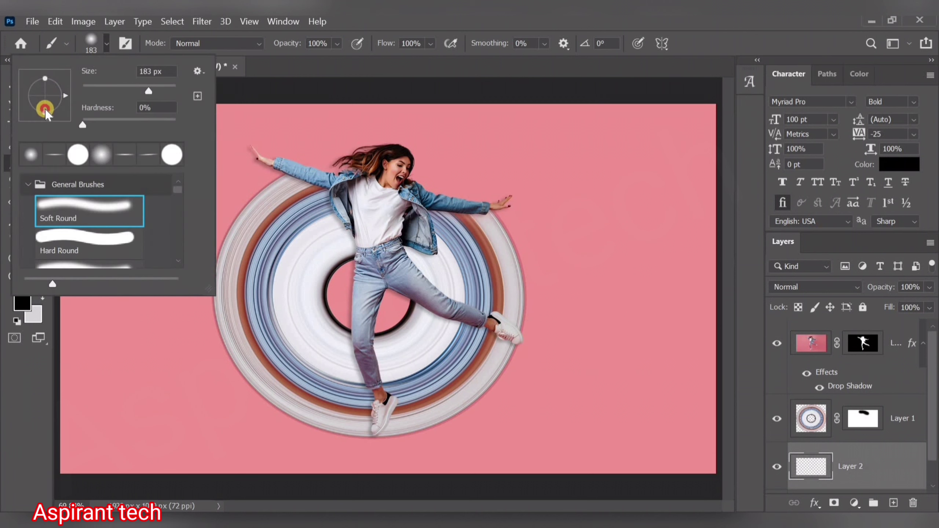
{"action": "left_click_drag", "start_coordinate": [46, 109], "coordinate": [45, 96]}
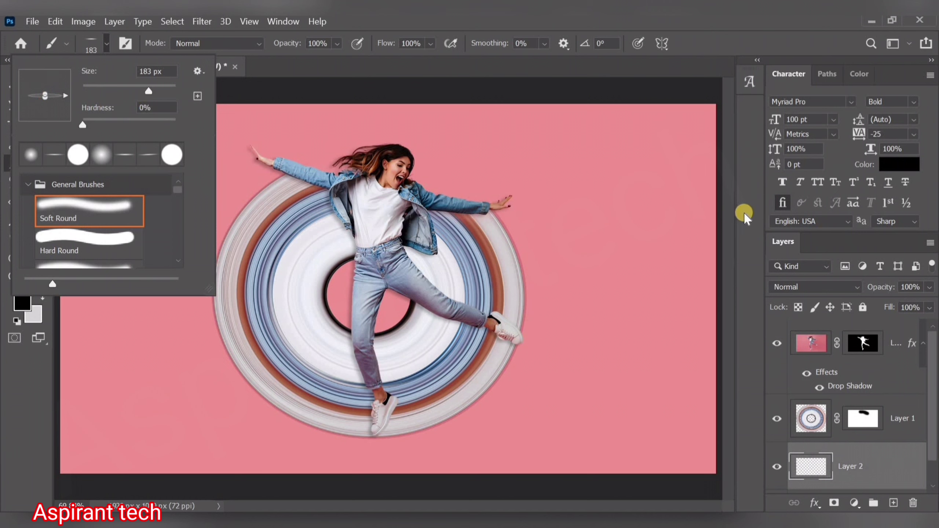
{"action": "key", "text": "Return"}
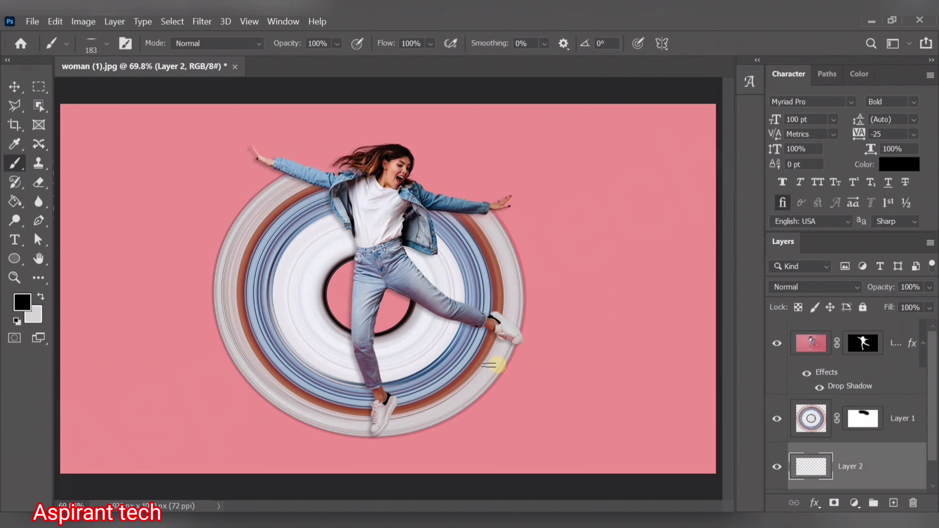
{"action": "mouse_move", "coordinate": [318, 430]}
{"action": "left_mouse_down"}
{"action": "mouse_move", "coordinate": [328, 442]}
{"action": "mouse_move", "coordinate": [459, 441]}
{"action": "left_mouse_up"}
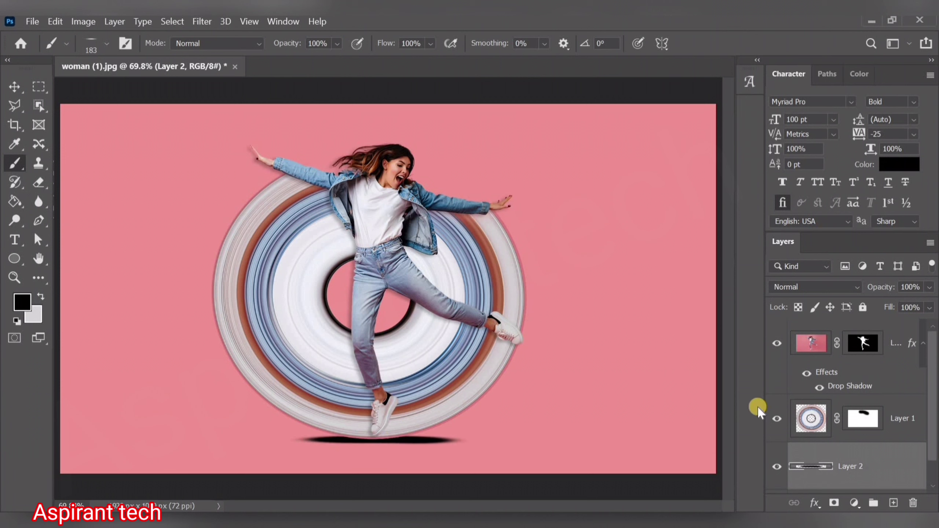